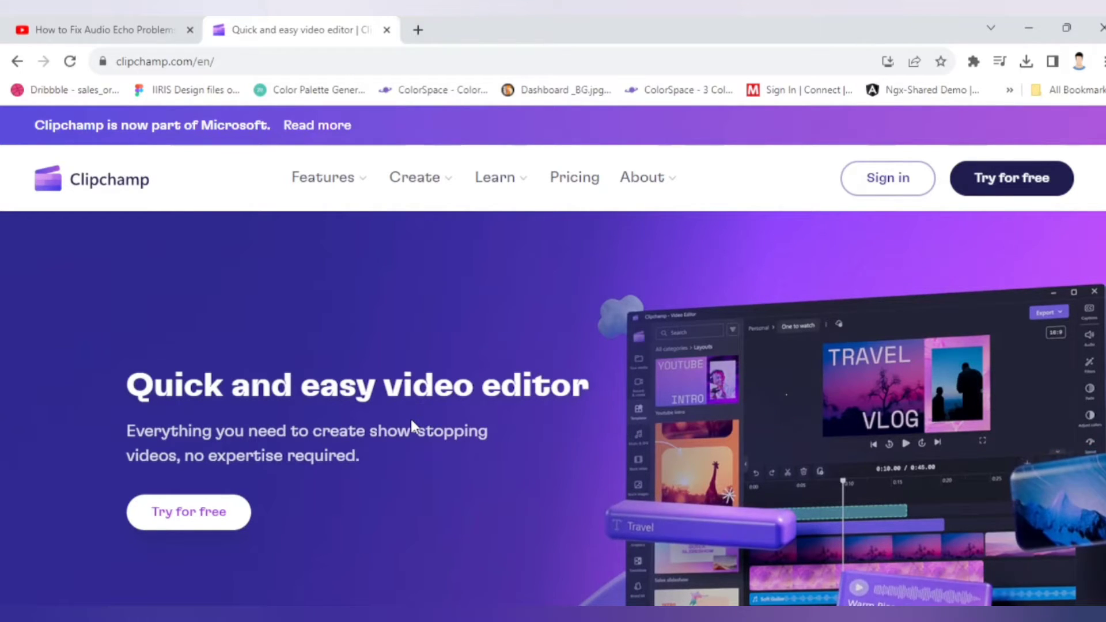
# Sign in to Clipchamp and scroll down to the Untitled video under Your videos.
pyautogui.click(889, 190)
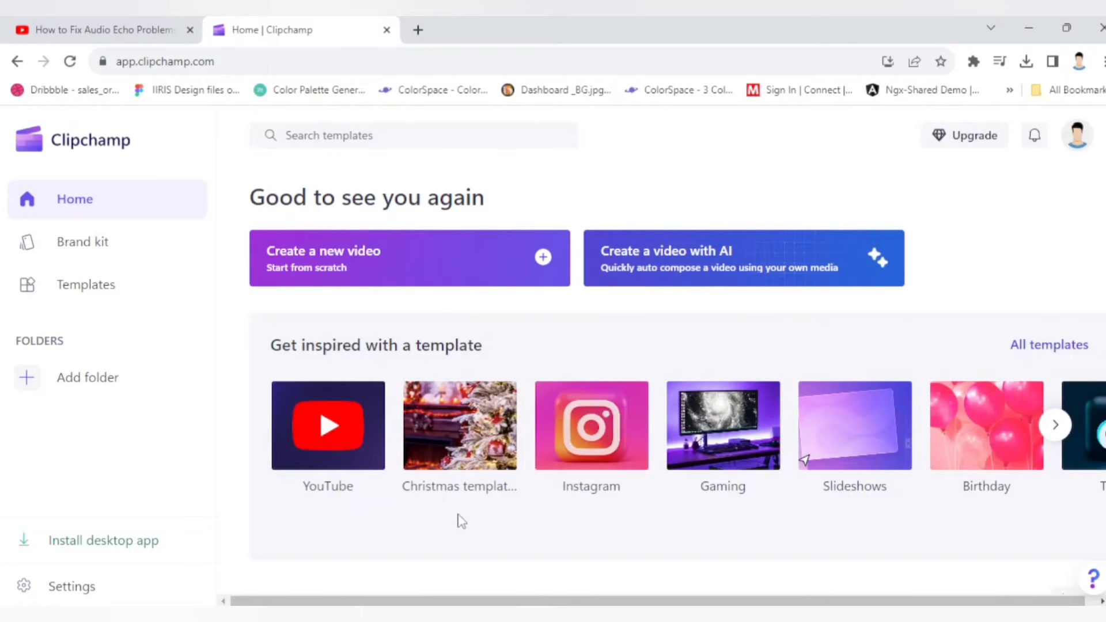
pyautogui.scroll(-3, 455, 515)
pyautogui.scroll(-3, 458, 522)
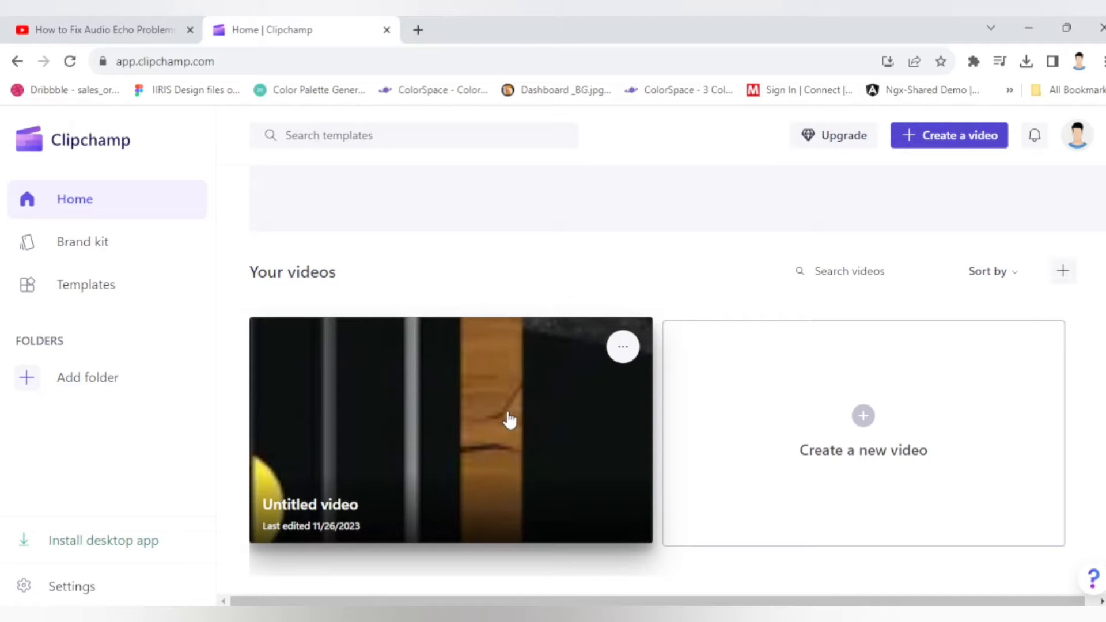
# Start a new video project and import Charlie.mp4 from Downloads into its media library.
pyautogui.click(913, 462)
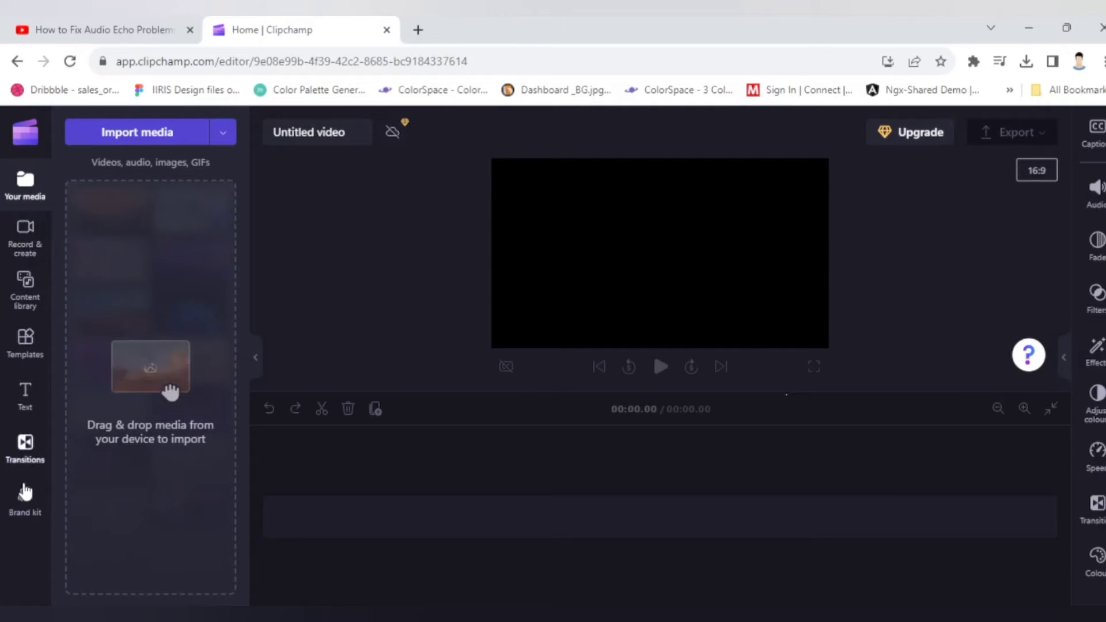
pyautogui.click(158, 135)
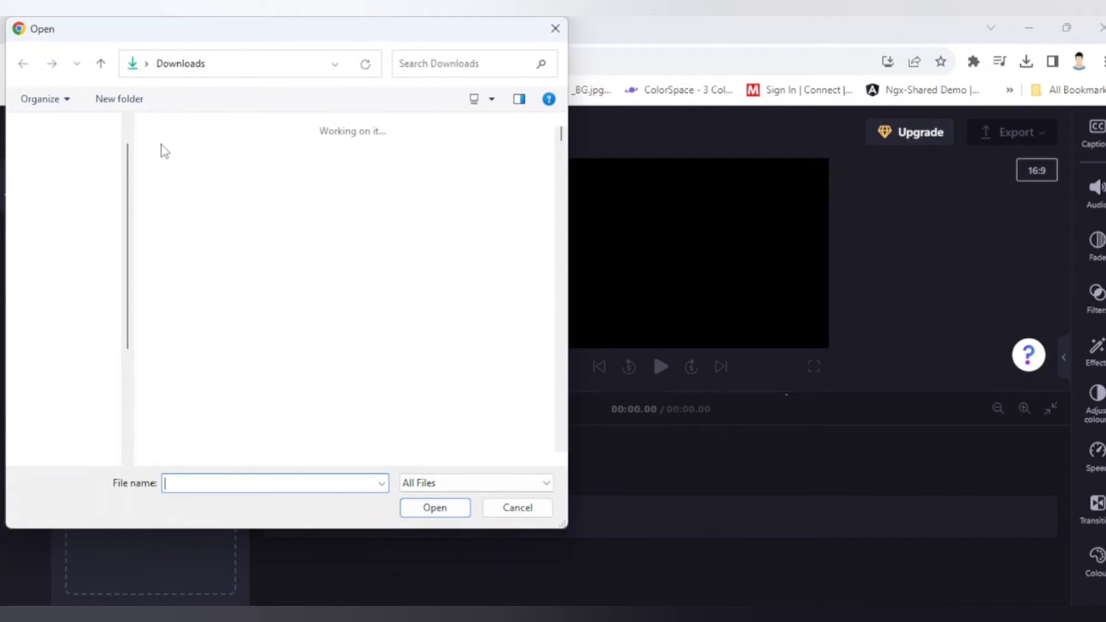
pyautogui.click(241, 180)
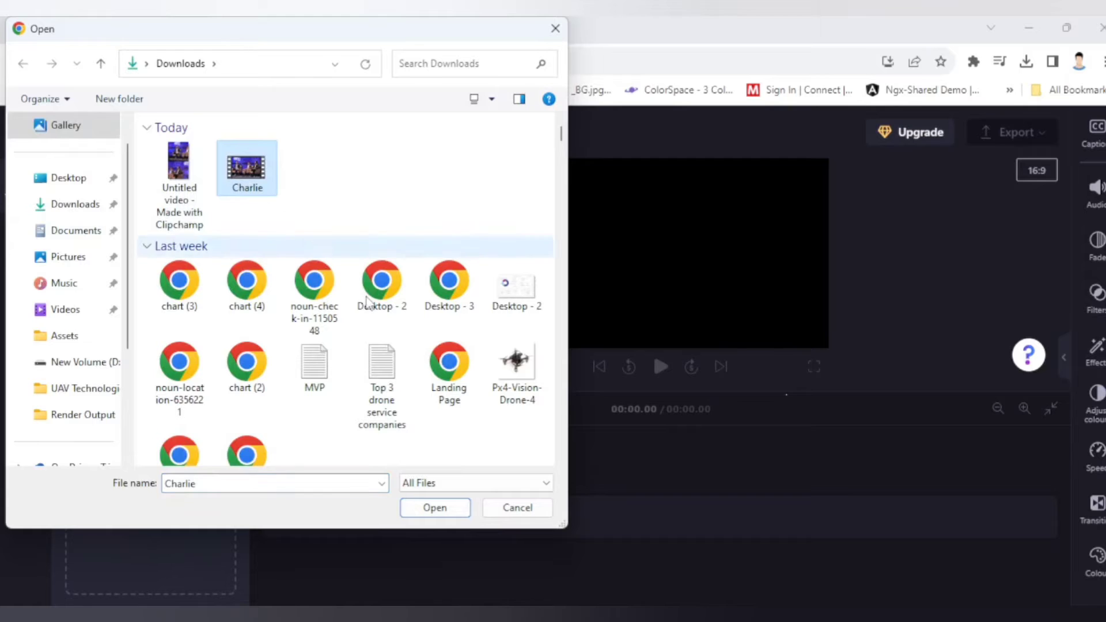
pyautogui.click(450, 506)
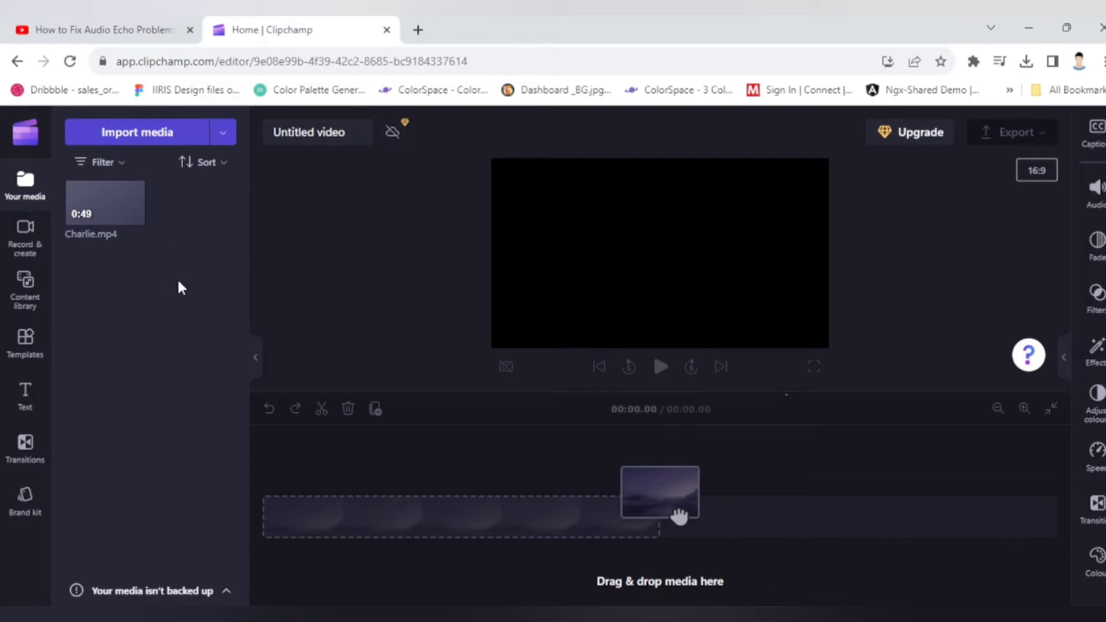
# Place Charlie.mp4 on the timeline as a 00:49.04 clip.
pyautogui.moveTo(92, 208)
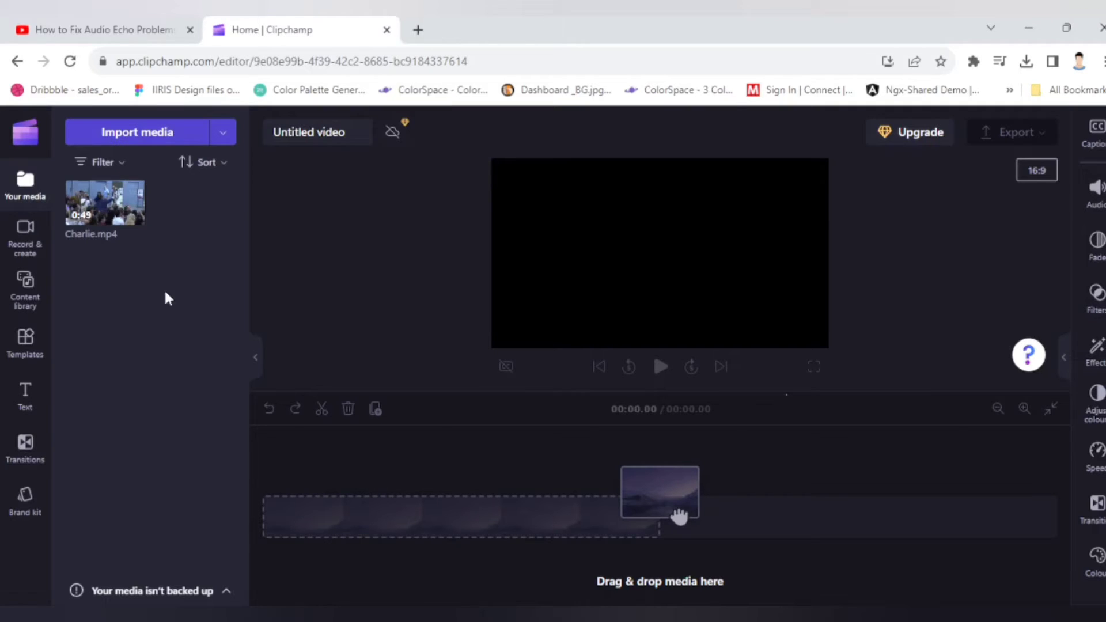
pyautogui.moveTo(128, 241)
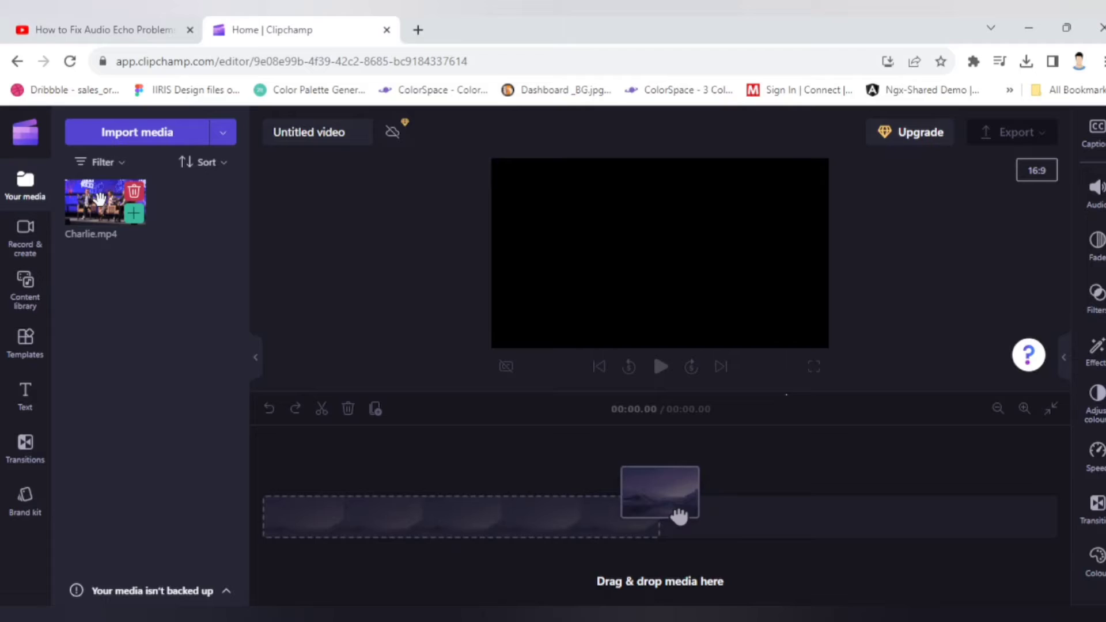
pyautogui.moveTo(99, 198); pyautogui.dragTo(289, 507)
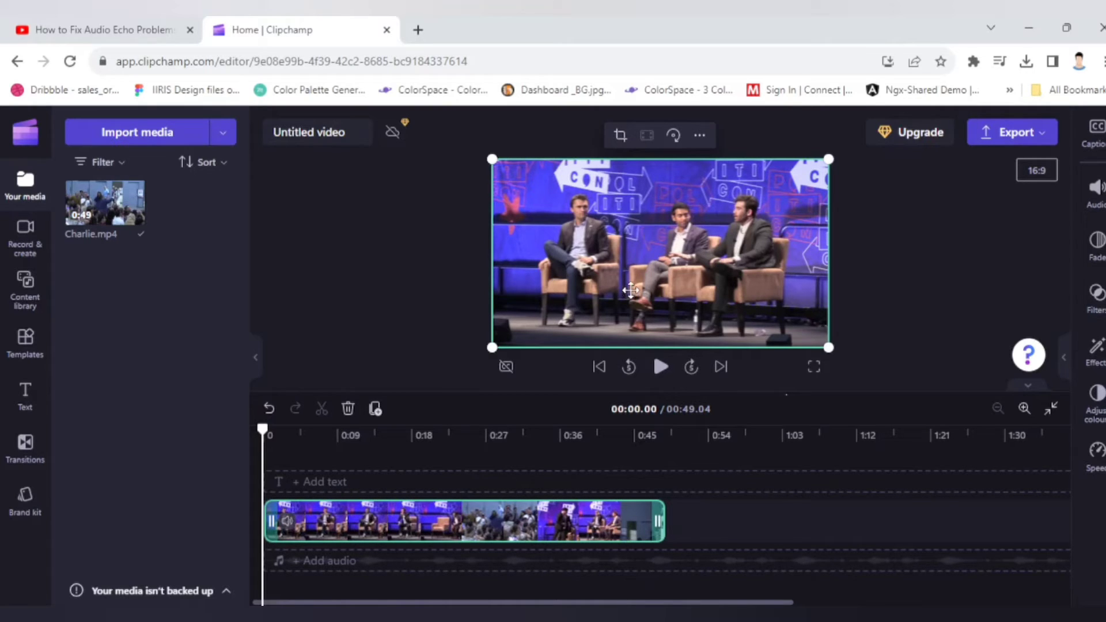
# Switch the project to 9:16 and move and enlarge the Charlie clip into the top half.
pyautogui.click(1040, 177)
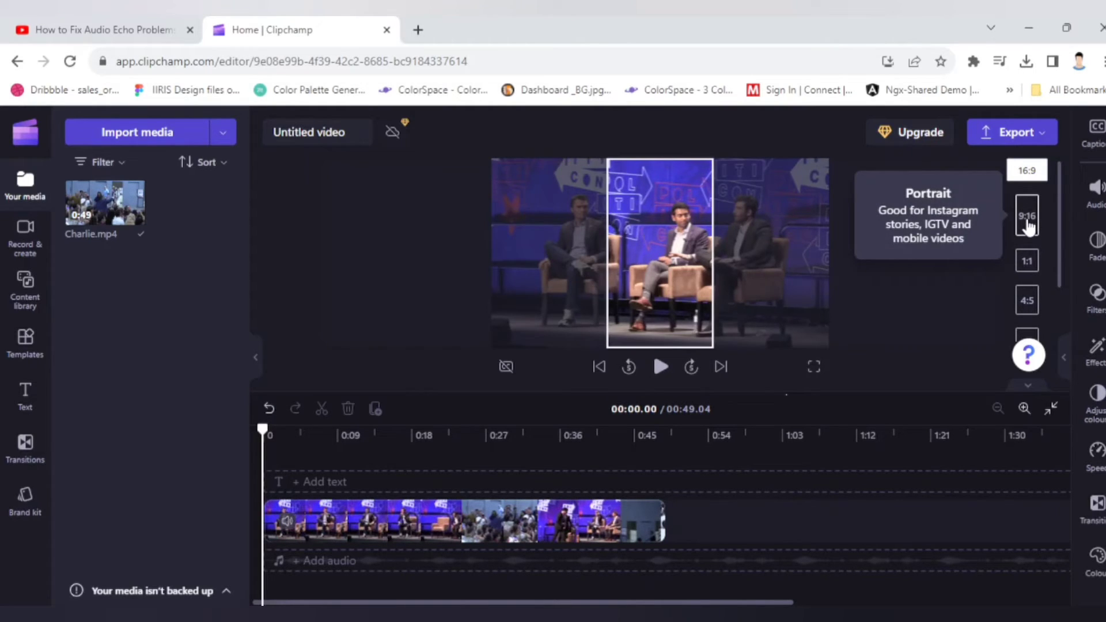
pyautogui.click(1028, 222)
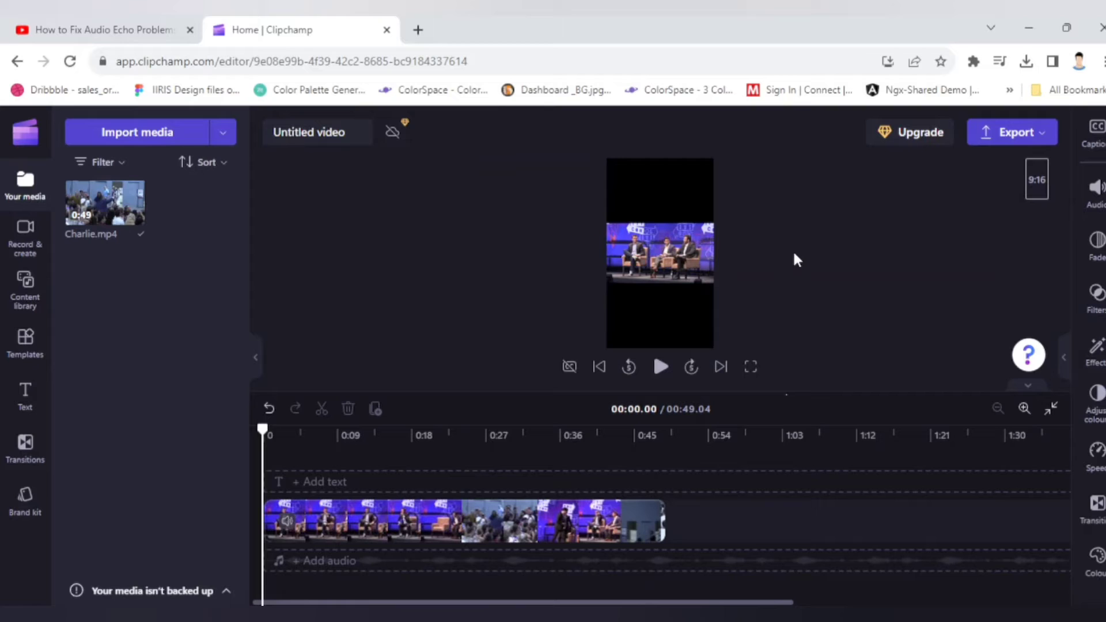
pyautogui.click(684, 242)
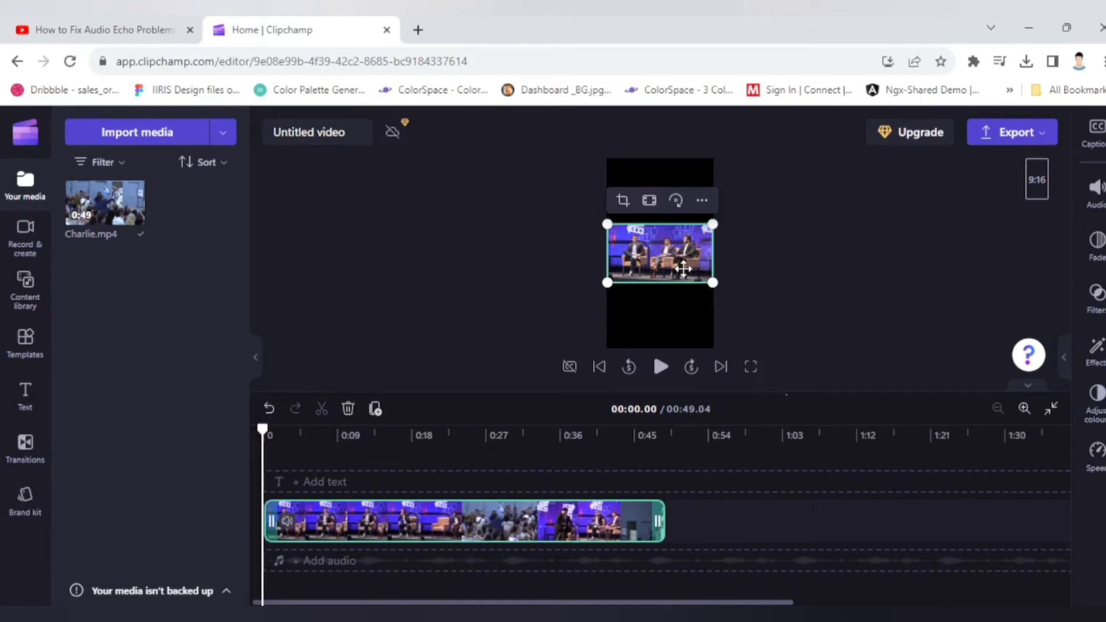
pyautogui.moveTo(680, 266); pyautogui.dragTo(680, 198)
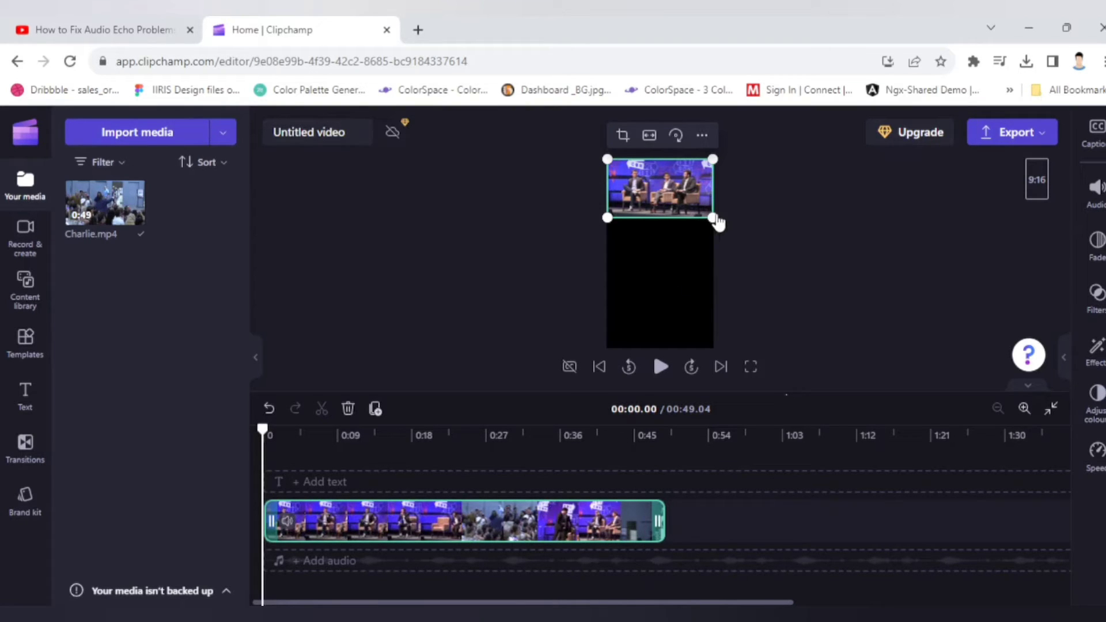
pyautogui.moveTo(714, 219); pyautogui.dragTo(781, 275)
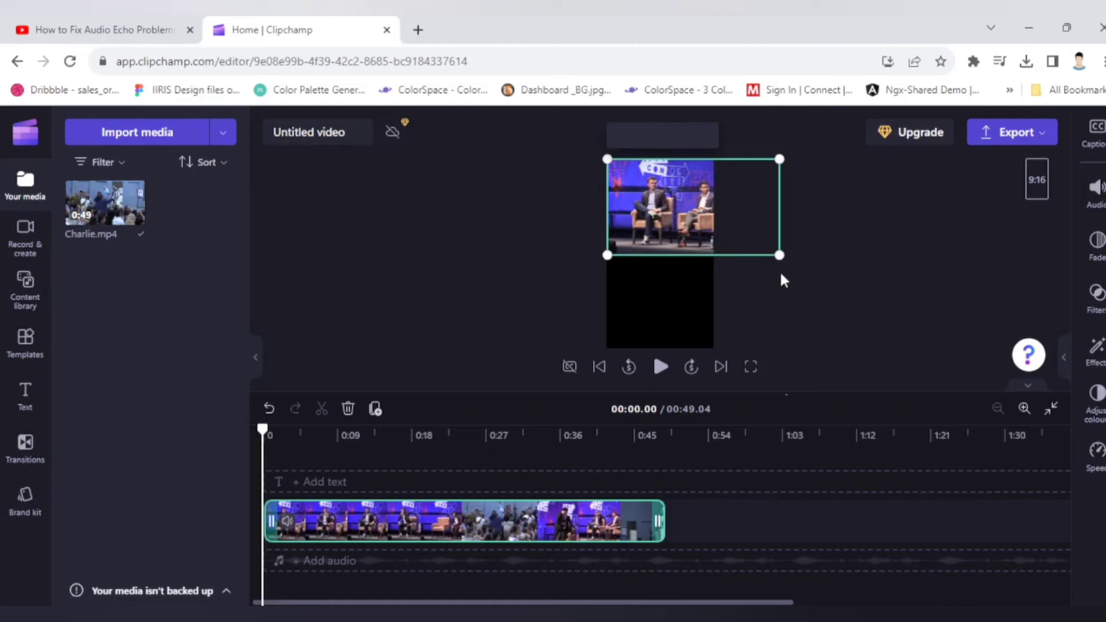
pyautogui.moveTo(668, 194)
pyautogui.mouseDown()
pyautogui.moveTo(658, 194)
pyautogui.moveTo(668, 198)
pyautogui.mouseUp()
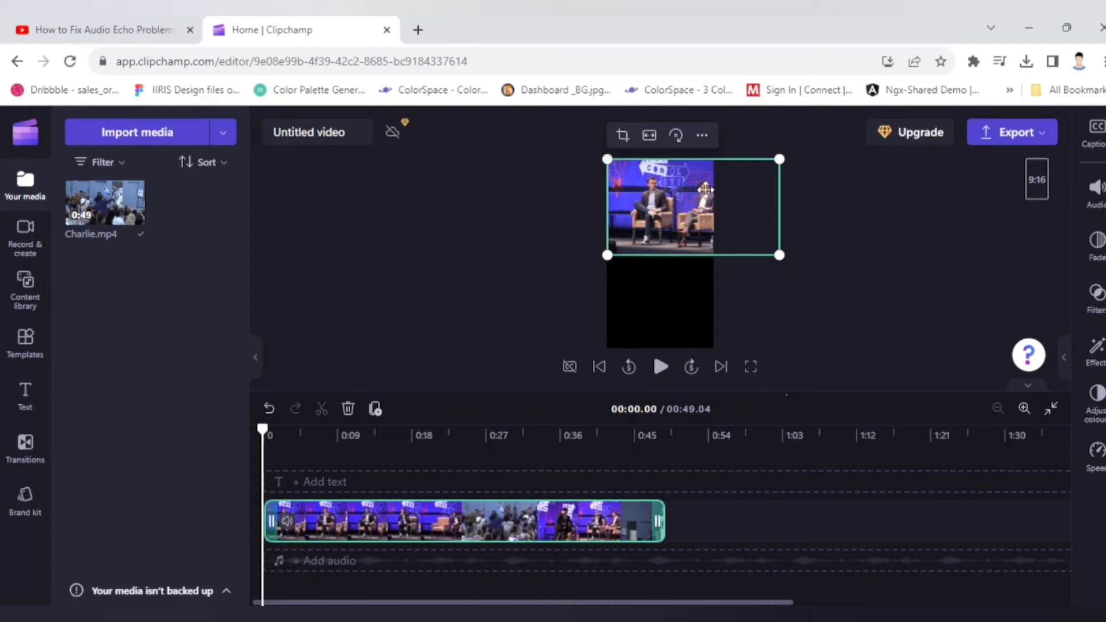
pyautogui.moveTo(113, 199)
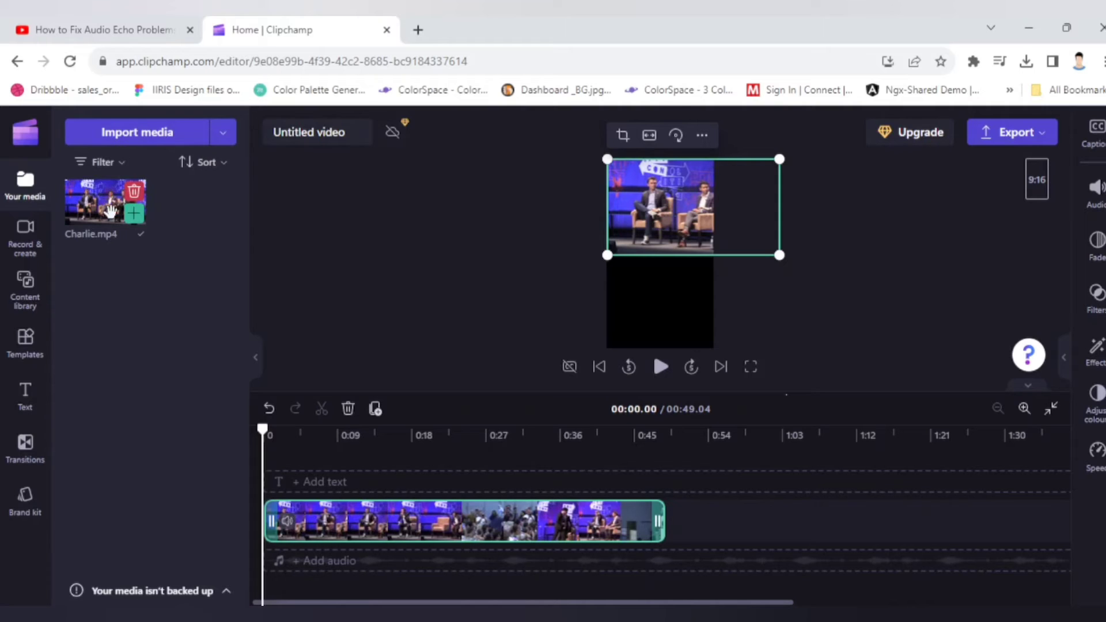
# Add a second Charlie.mp4 copy on its own track, sized to fill the bottom half.
pyautogui.moveTo(110, 211); pyautogui.dragTo(300, 564)
pyautogui.click(381, 504)
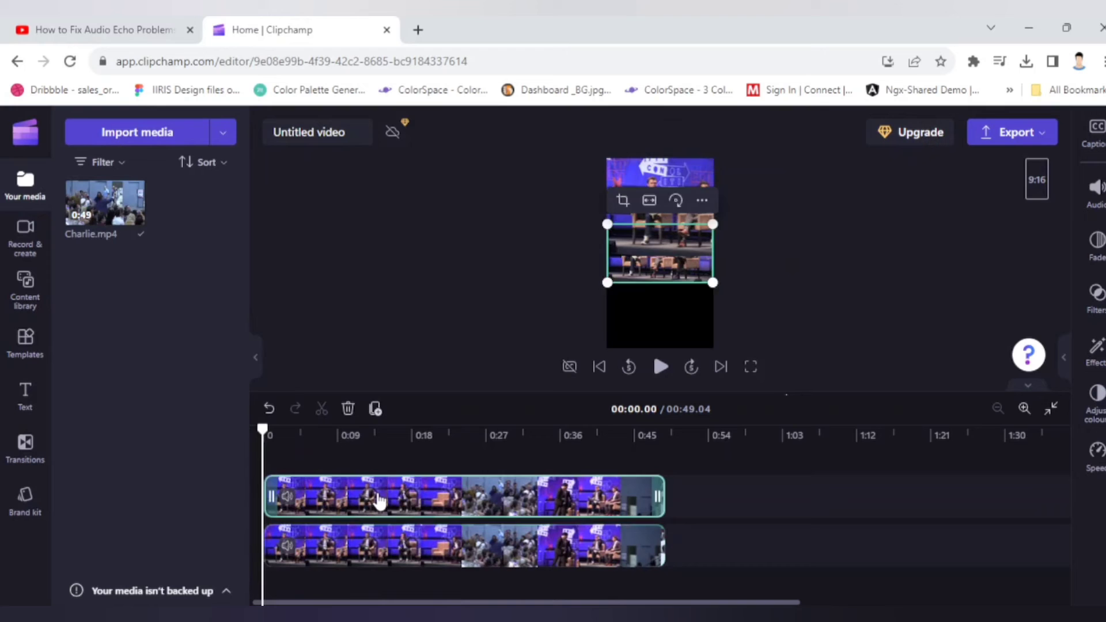
pyautogui.click(401, 556)
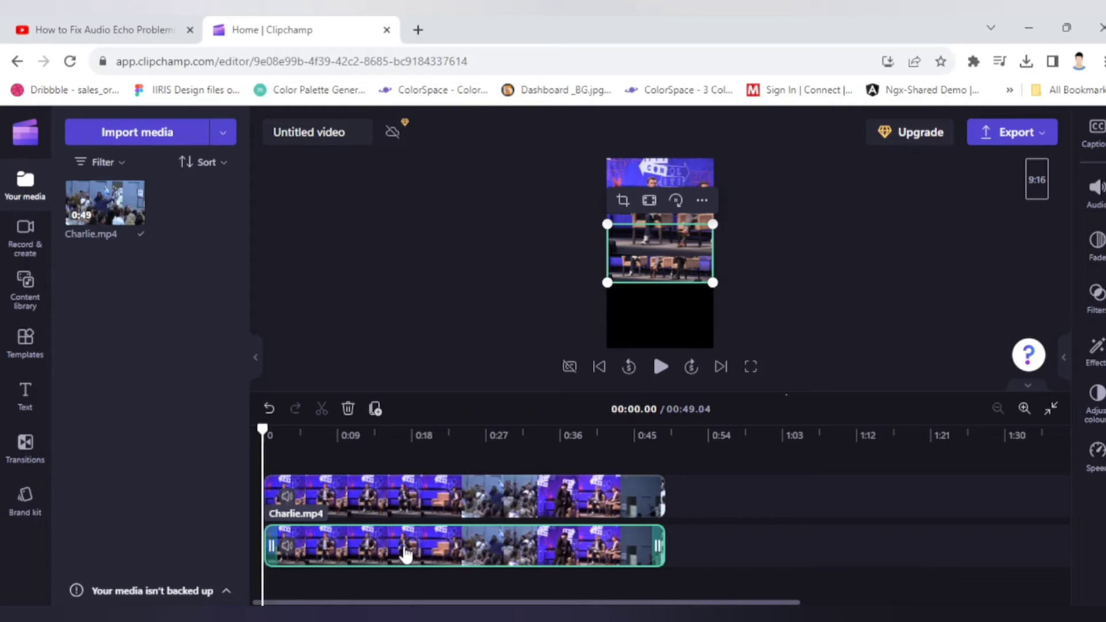
pyautogui.moveTo(653, 260); pyautogui.dragTo(534, 357)
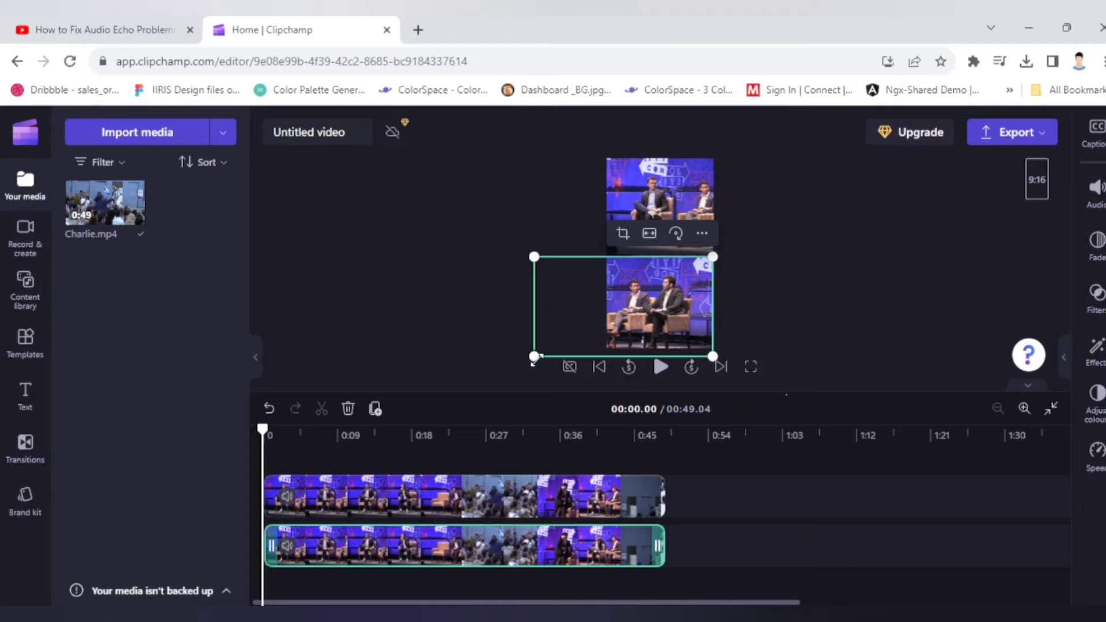
pyautogui.moveTo(534, 357); pyautogui.dragTo(526, 362)
pyautogui.click(836, 290)
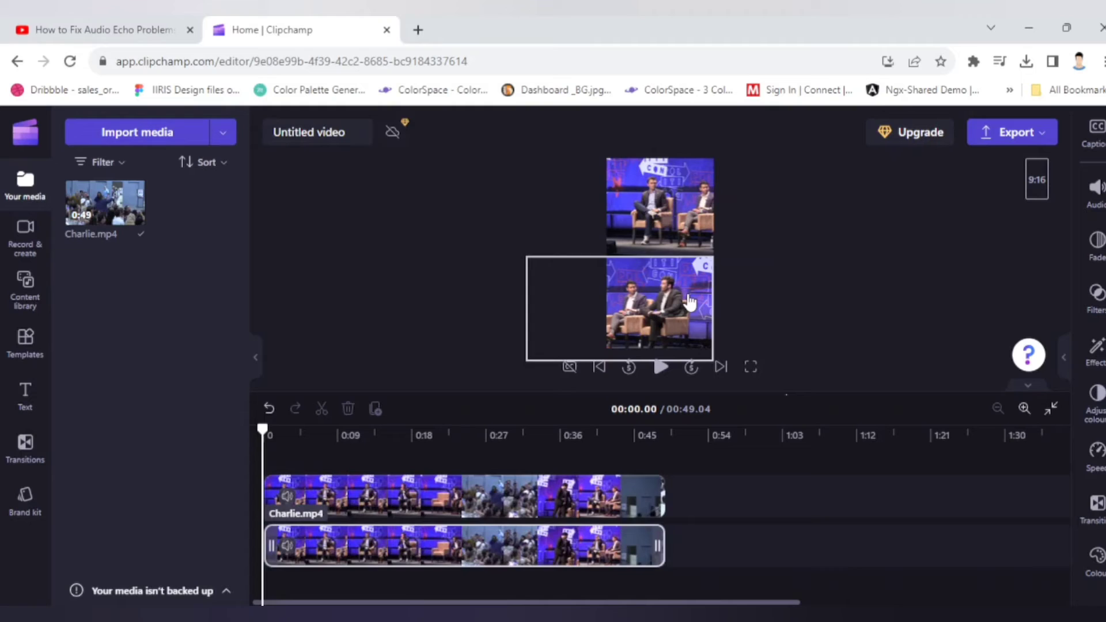
# Mute the bottom Charlie.mp4 copy, setting its volume to 0% in the Audio panel.
pyautogui.click(482, 548)
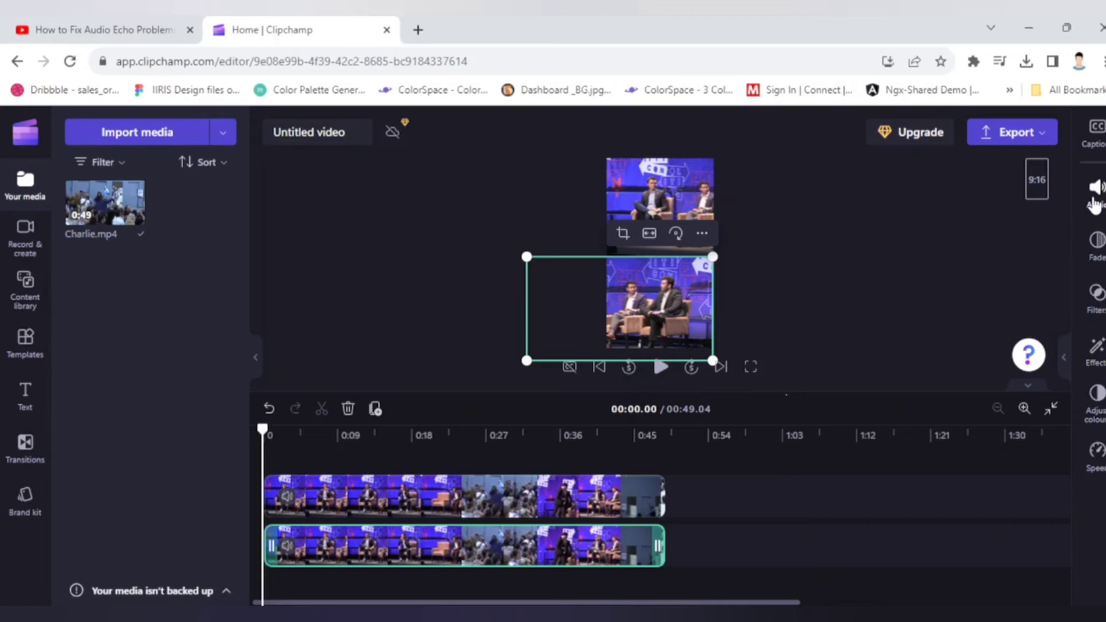
pyautogui.click(1094, 193)
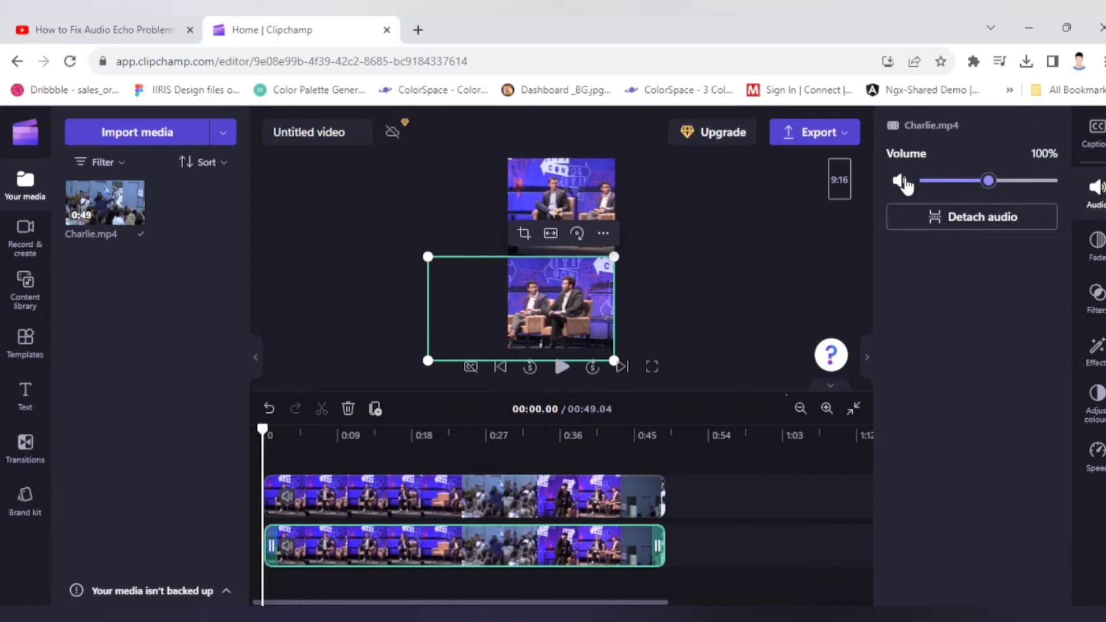
pyautogui.click(901, 181)
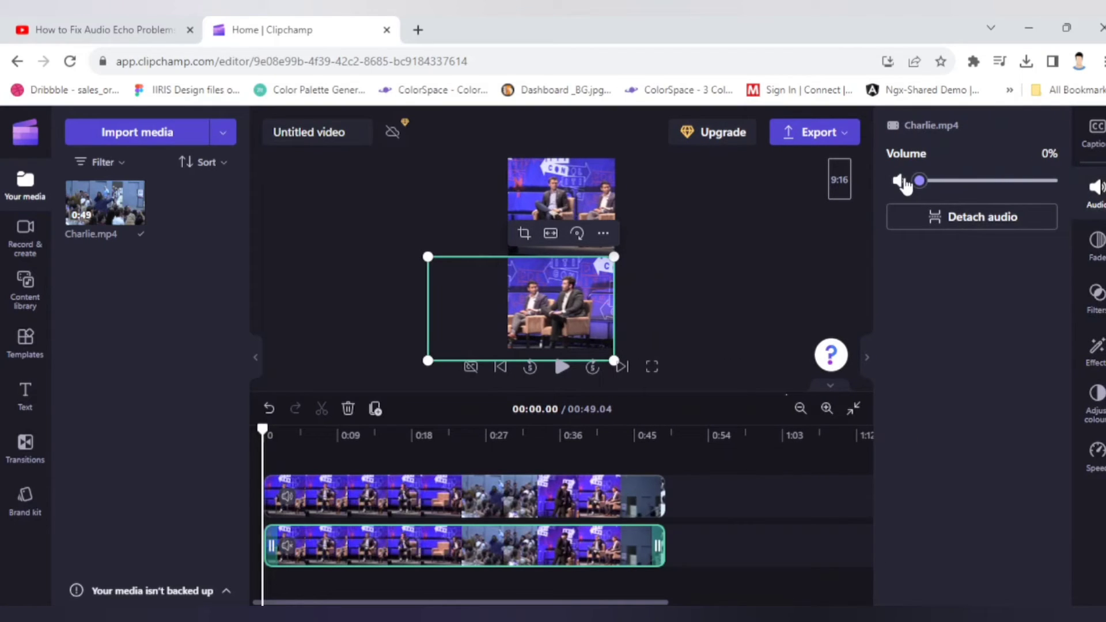
pyautogui.click(1097, 192)
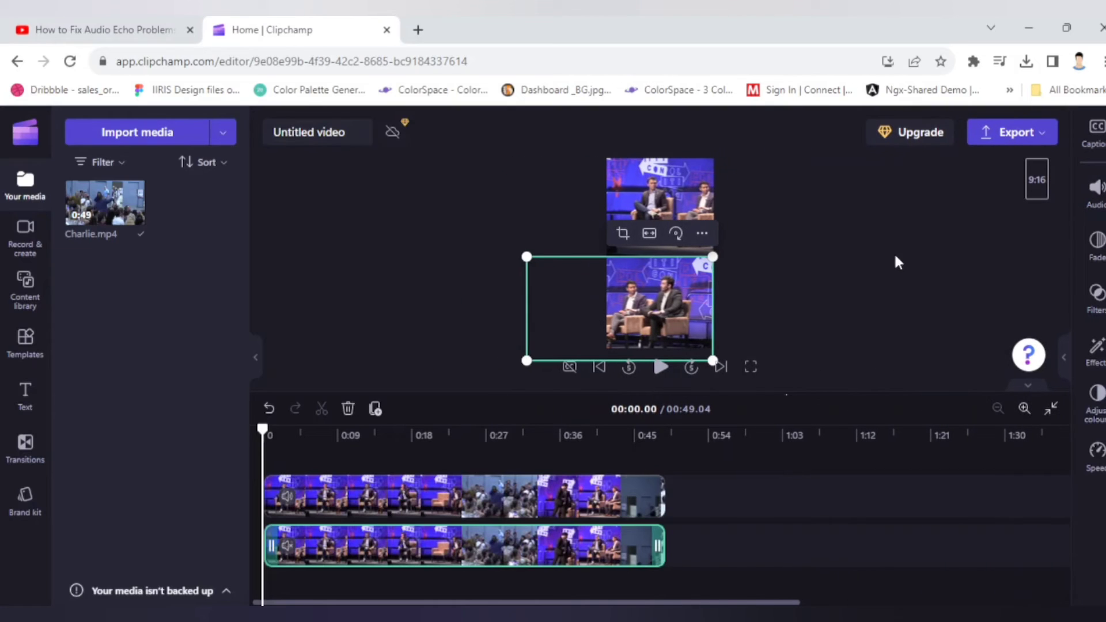
pyautogui.click(876, 267)
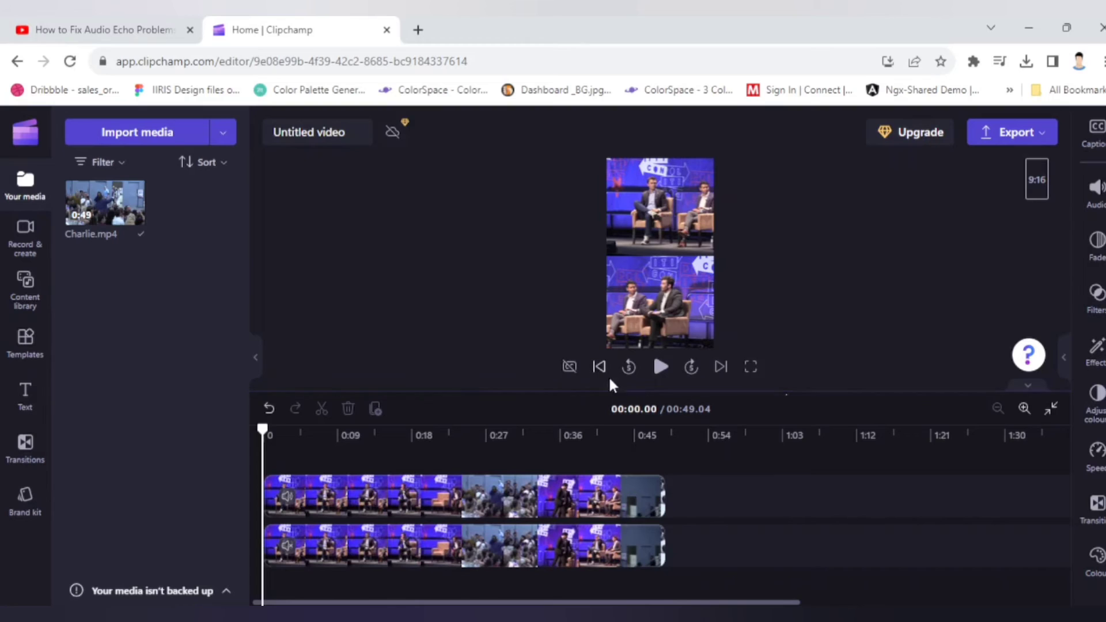
pyautogui.click(661, 373)
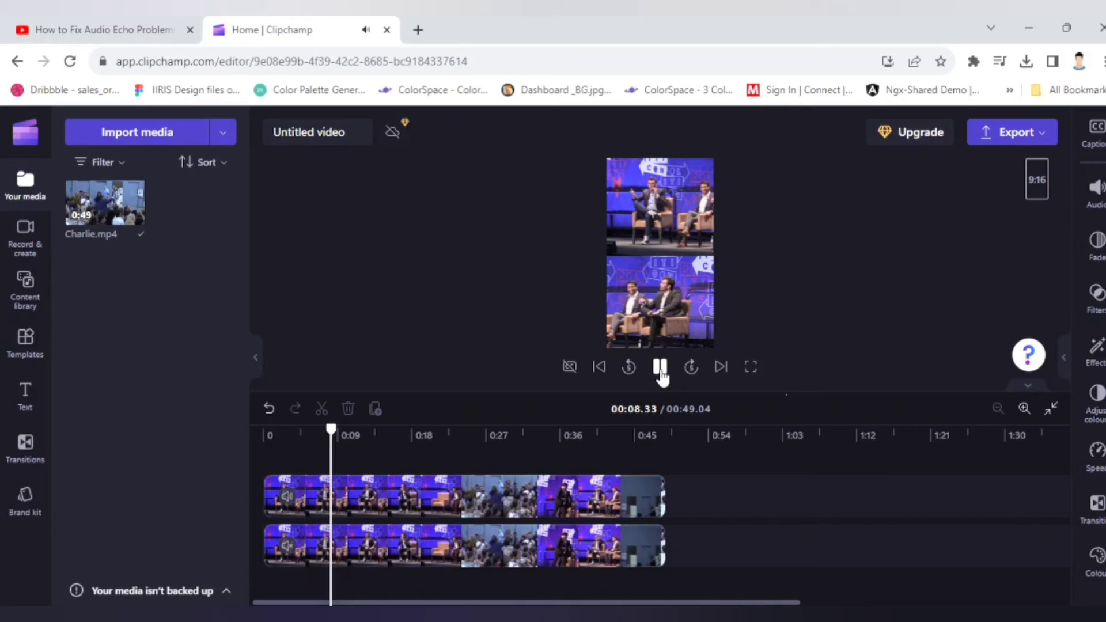
pyautogui.click(660, 367)
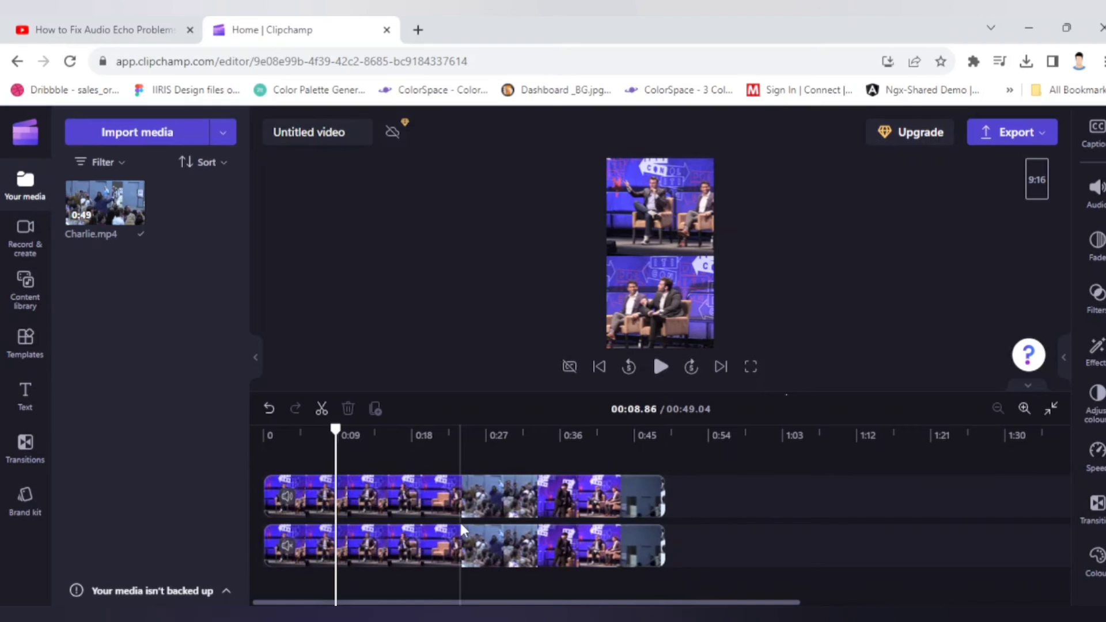
# Split the top clip at 10.28 seconds and delete its right-hand piece.
pyautogui.click(438, 507)
pyautogui.click(357, 447)
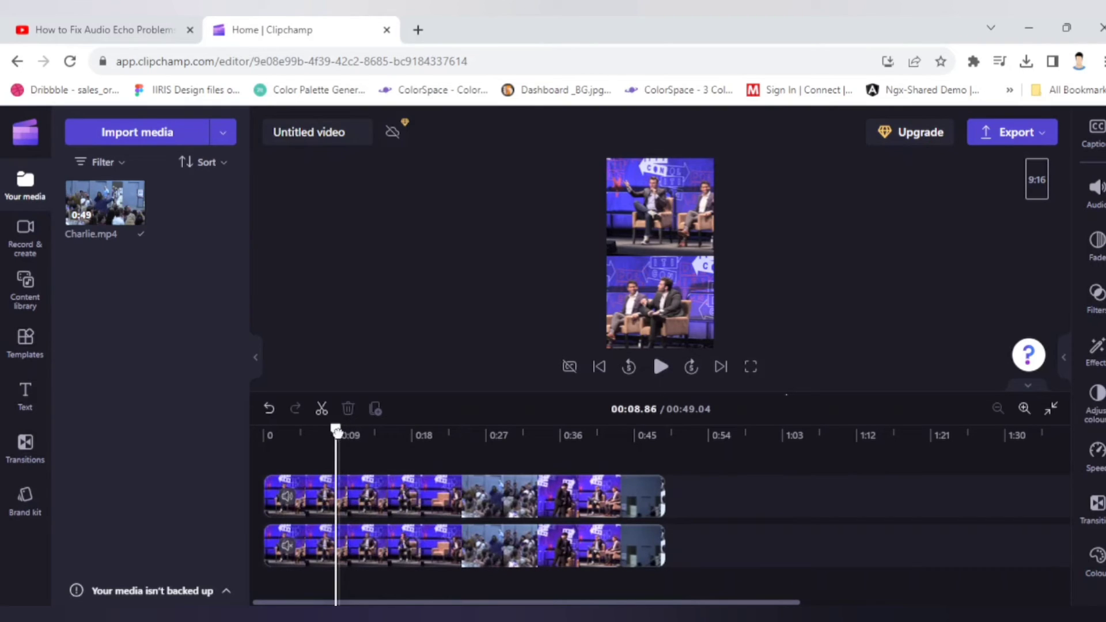
pyautogui.moveTo(336, 429); pyautogui.dragTo(347, 430)
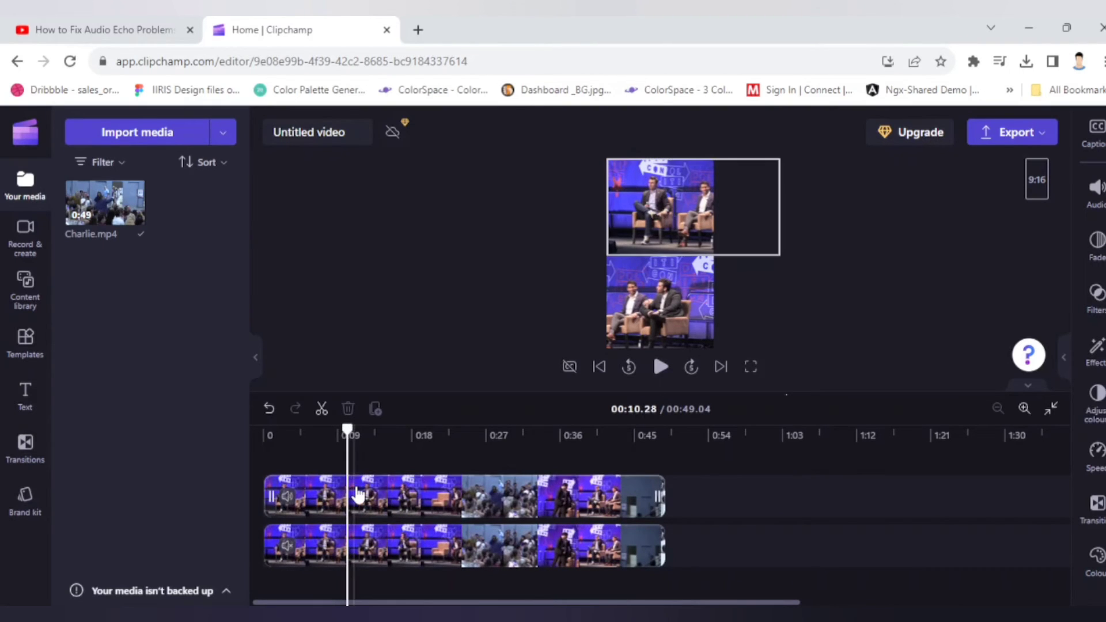
pyautogui.click(360, 496)
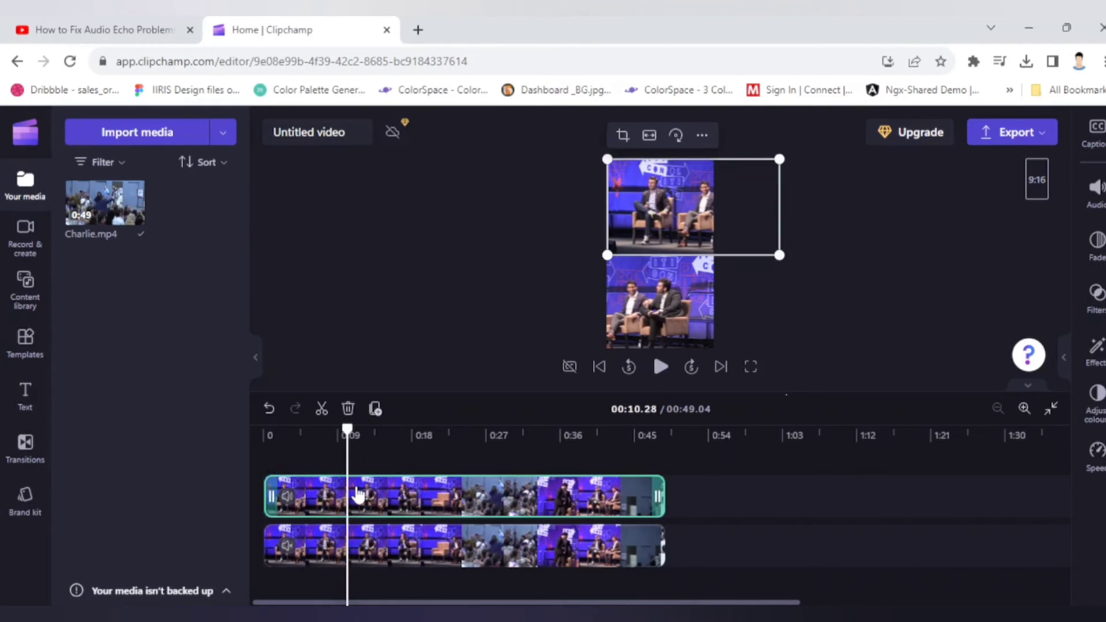
pyautogui.click(321, 410)
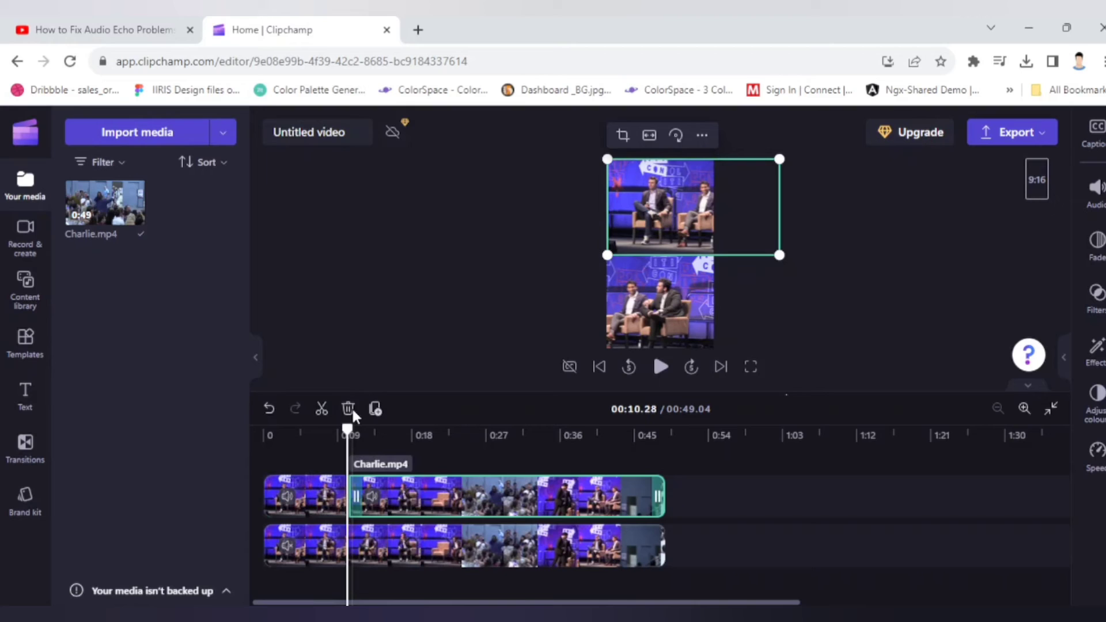
pyautogui.click(349, 409)
# Split the bottom clip at 10.28 seconds and delete its right-hand piece.
pyautogui.click(357, 547)
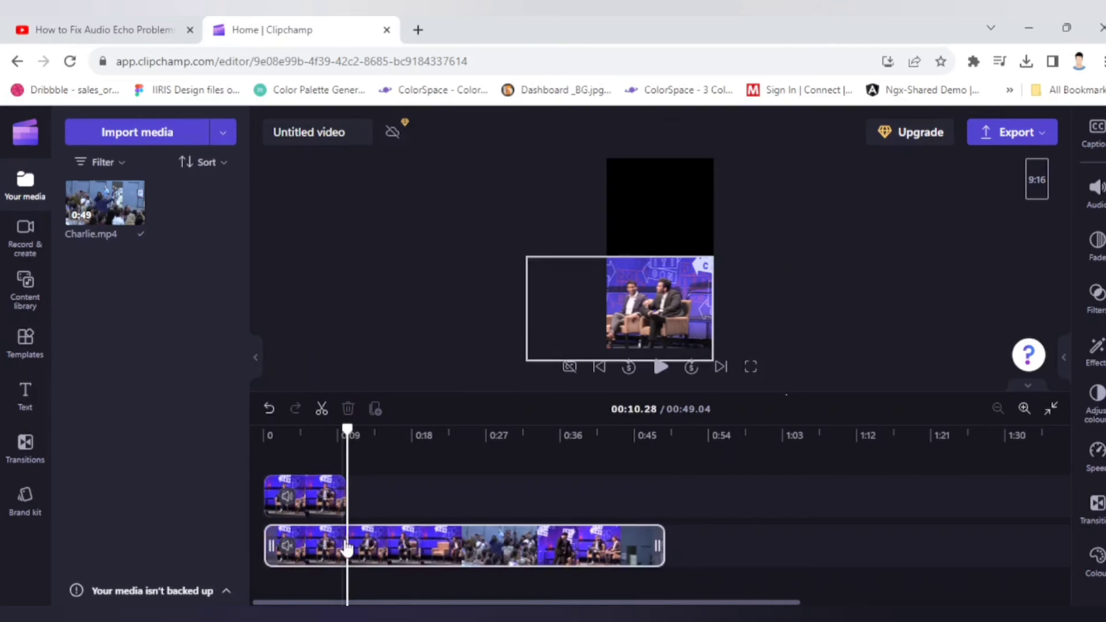
pyautogui.click(363, 550)
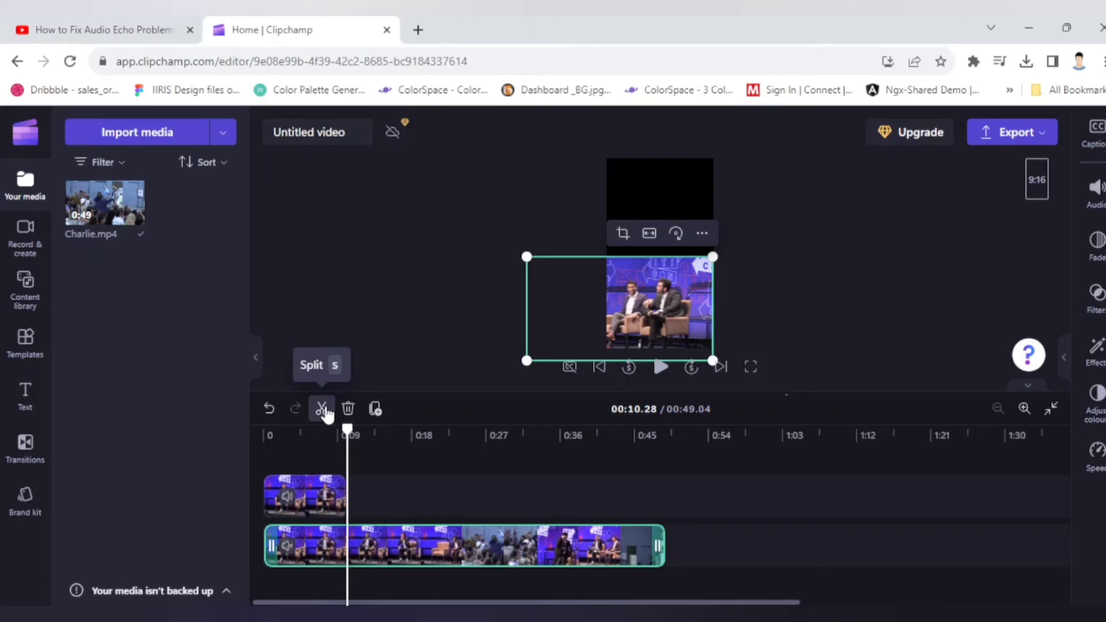
pyautogui.click(322, 410)
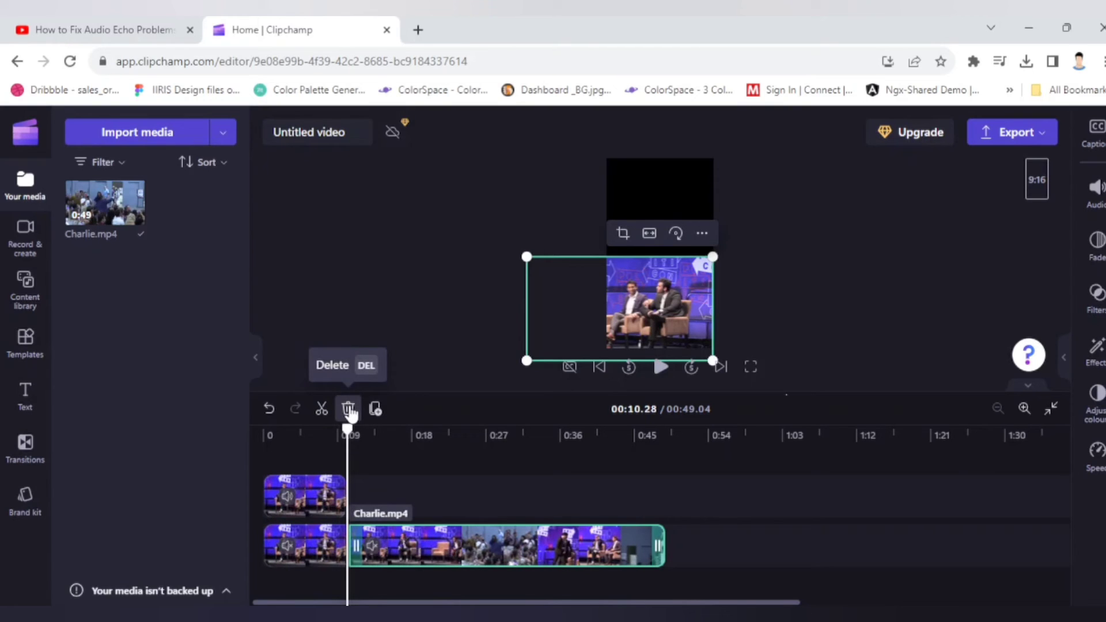
pyautogui.click(348, 409)
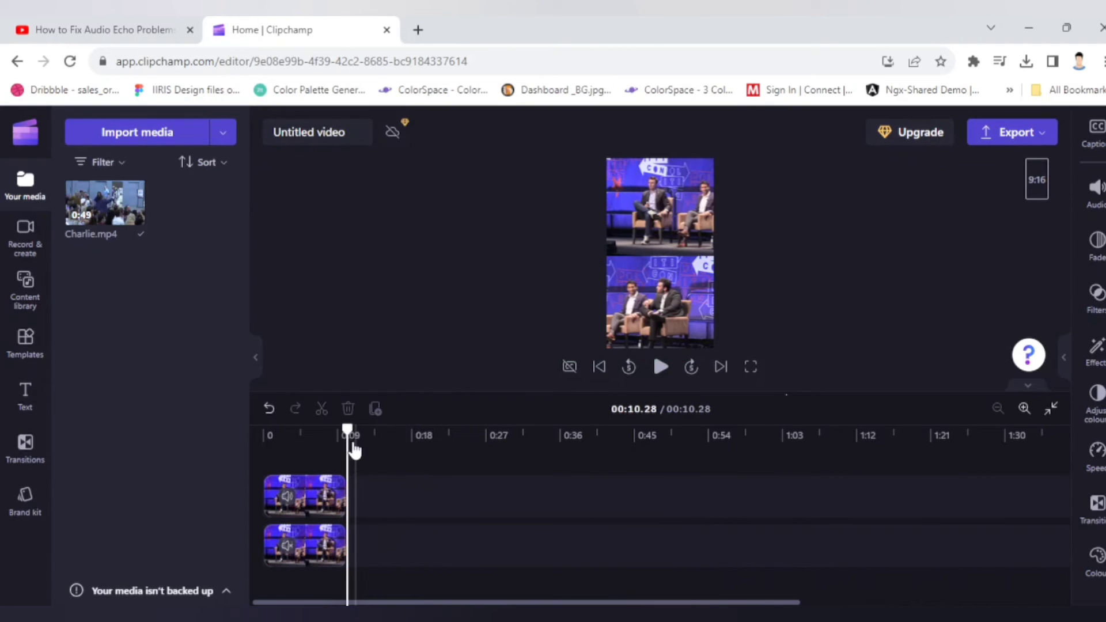
# Return the playhead to the start and reselect the top clip.
pyautogui.moveTo(348, 429); pyautogui.dragTo(262, 431)
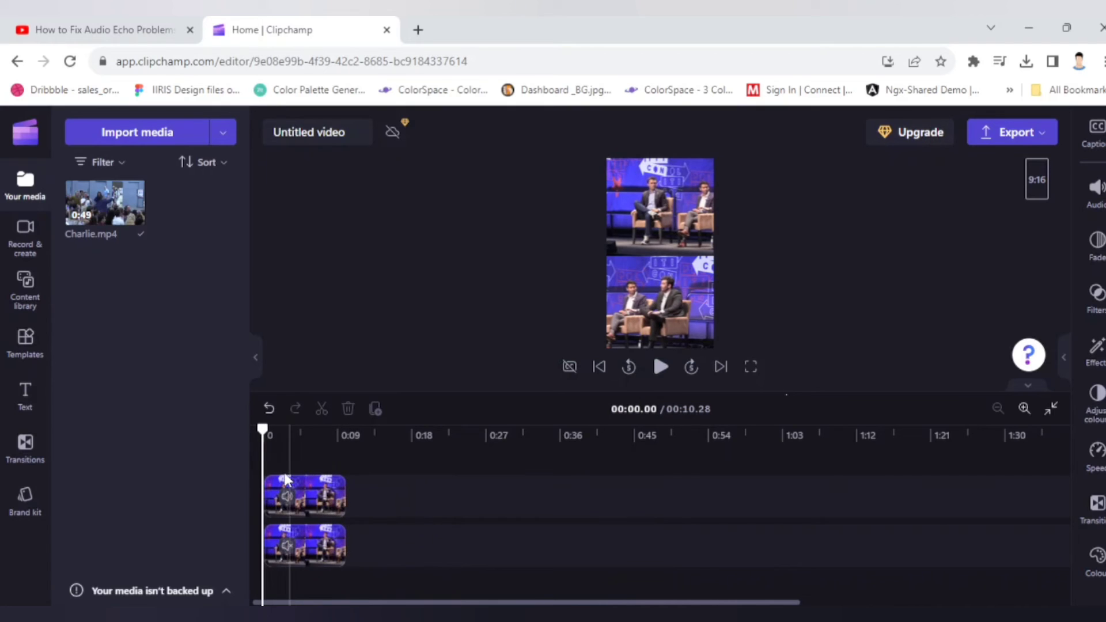
pyautogui.click(291, 507)
pyautogui.click(321, 542)
pyautogui.click(320, 520)
pyautogui.click(337, 507)
pyautogui.click(353, 509)
pyautogui.click(339, 493)
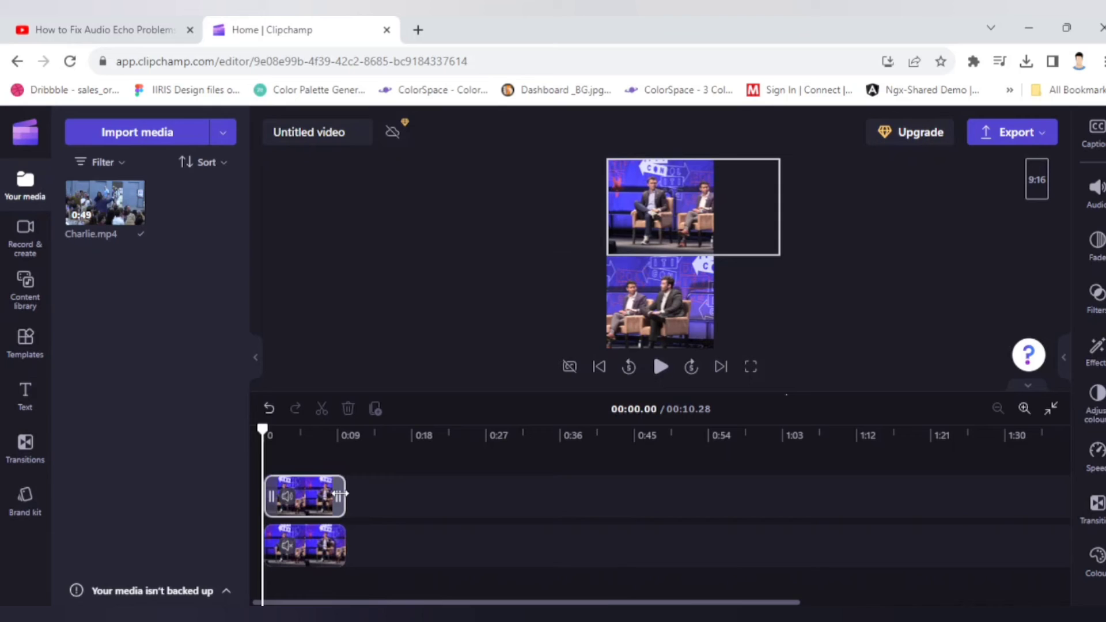
# Extend both clips to a matching end so the video runs 00:15.88, then open Export.
pyautogui.moveTo(340, 494); pyautogui.dragTo(386, 491)
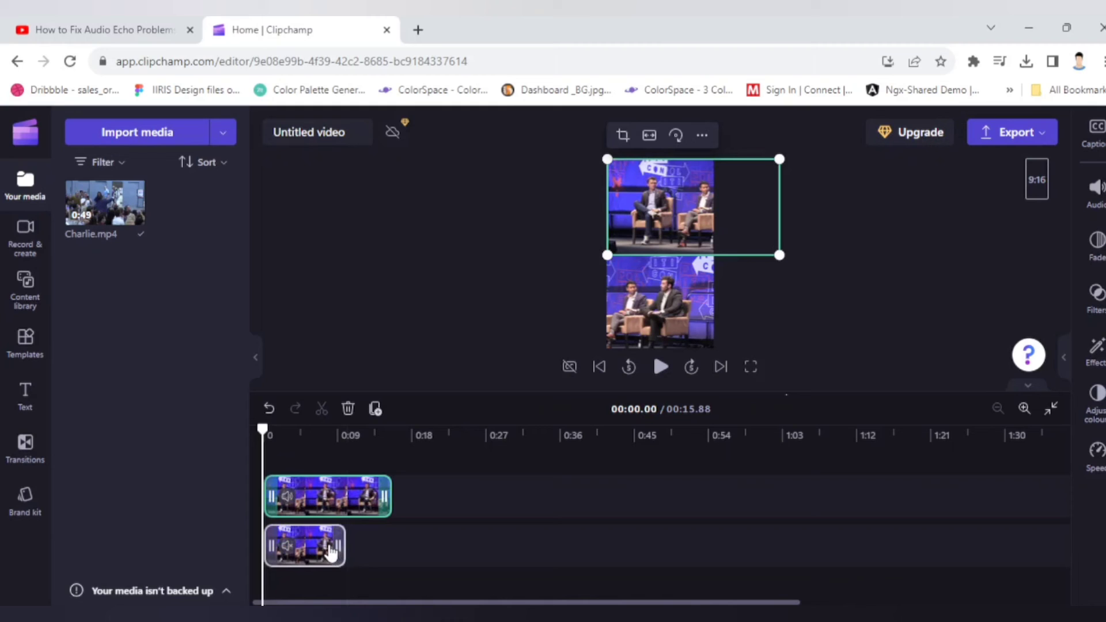
pyautogui.moveTo(343, 543); pyautogui.dragTo(387, 540)
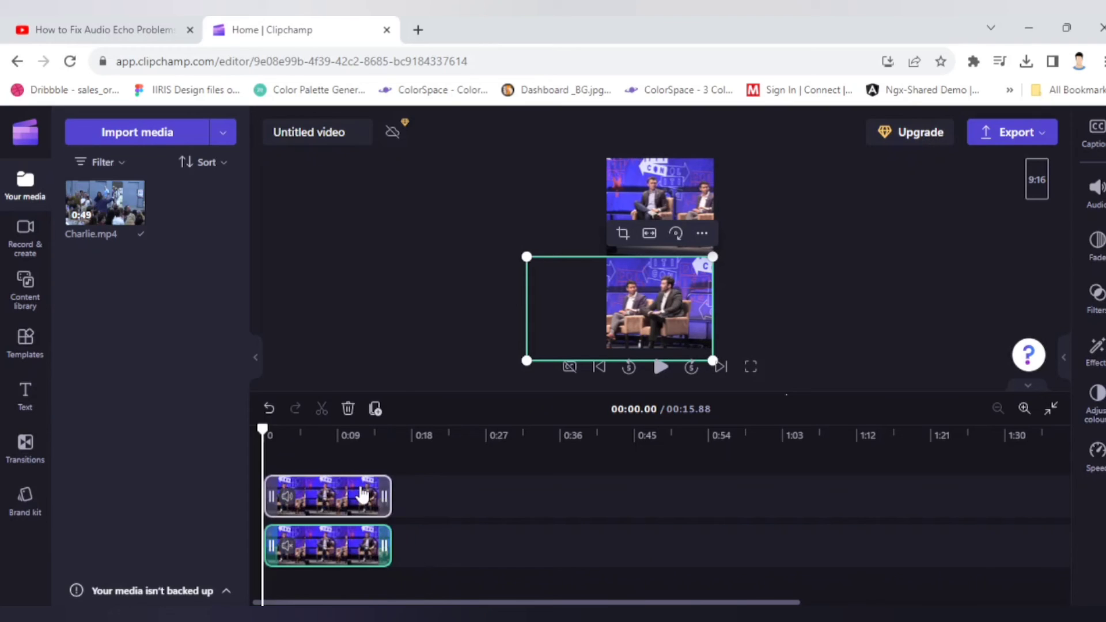
pyautogui.click(869, 288)
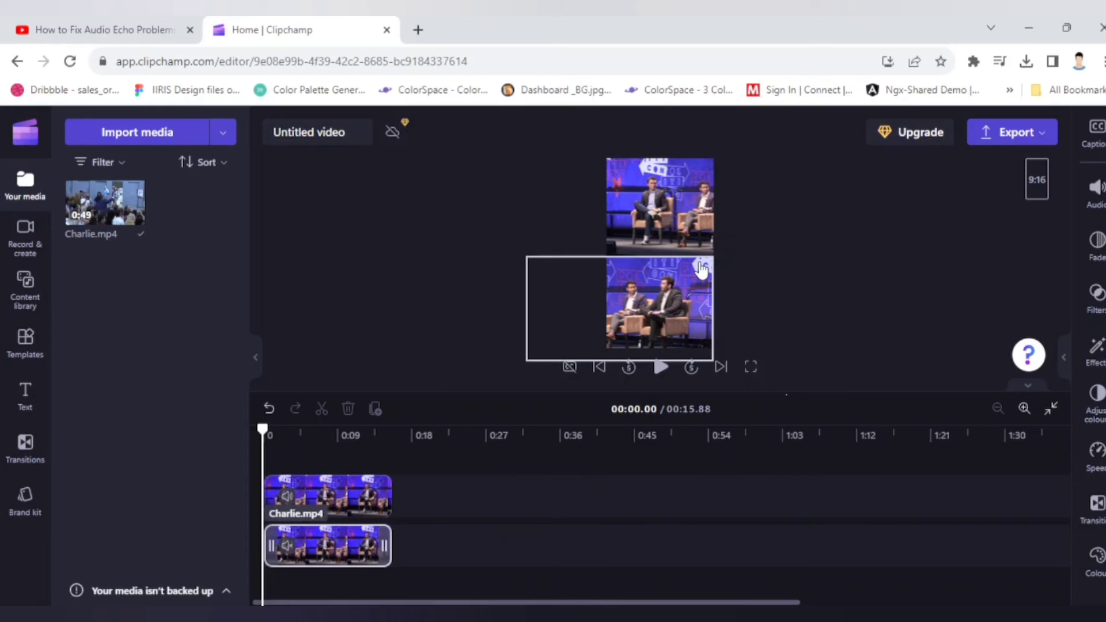
pyautogui.click(1018, 136)
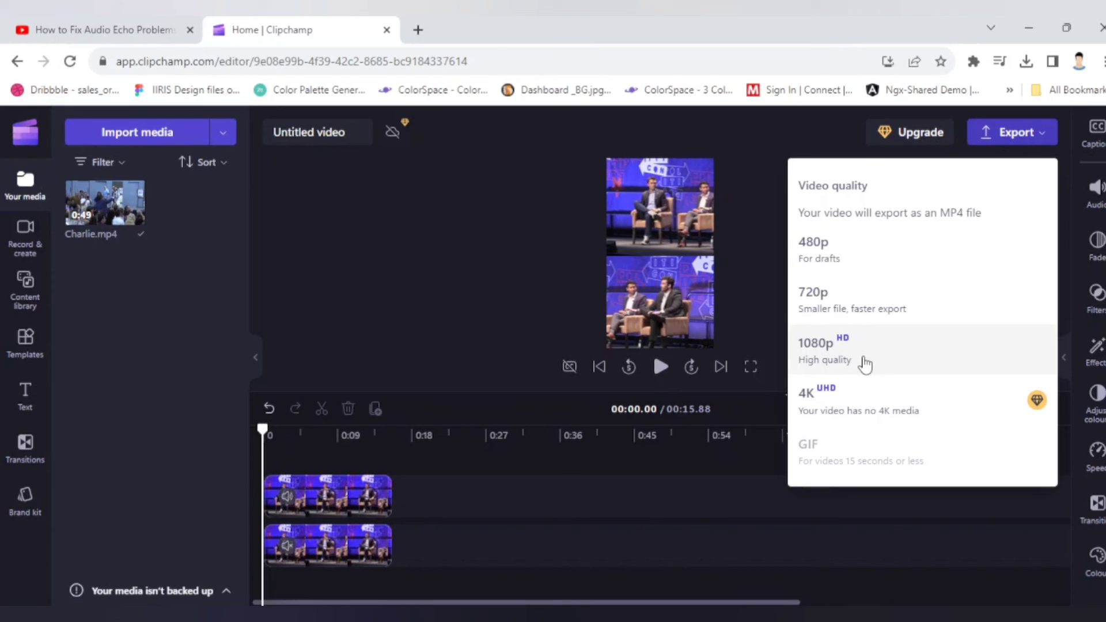
# Export the vertical video at 1080p.
pyautogui.click(865, 364)
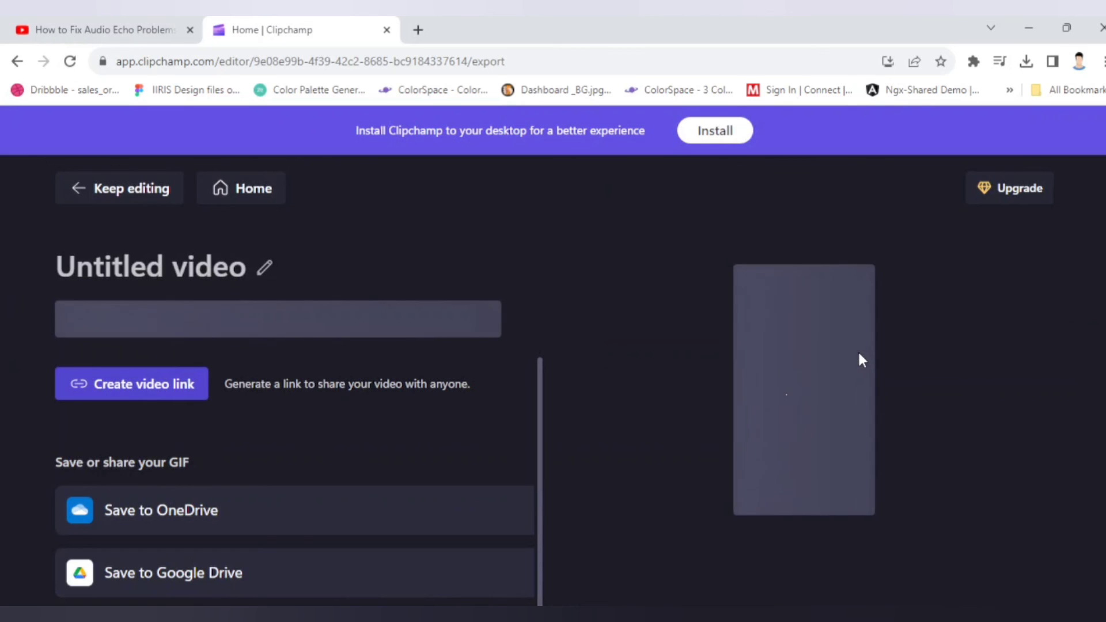